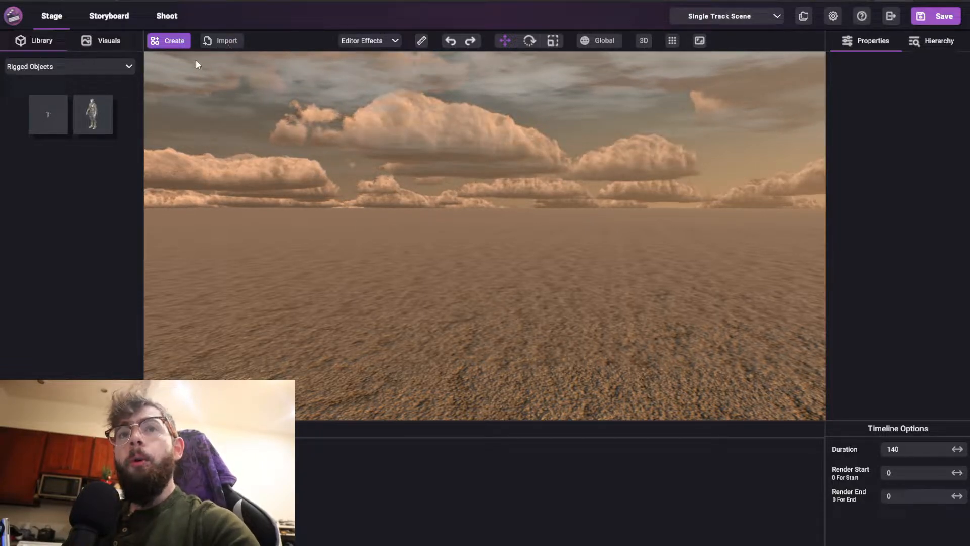
# Open the Sketchfab model import window, enlarge it and browse the staff-picked models
pyautogui.click(225, 42)
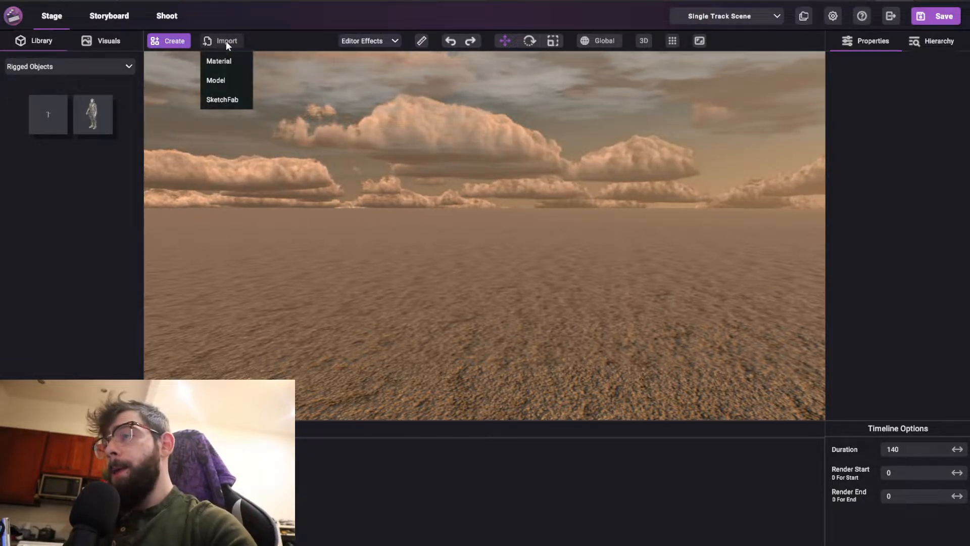
pyautogui.click(220, 100)
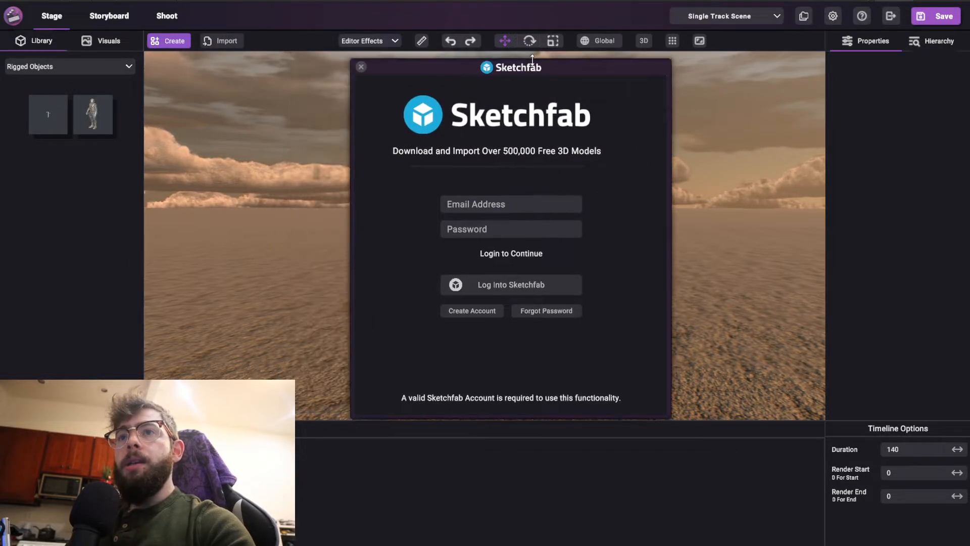
pyautogui.moveTo(512, 84); pyautogui.dragTo(502, 95)
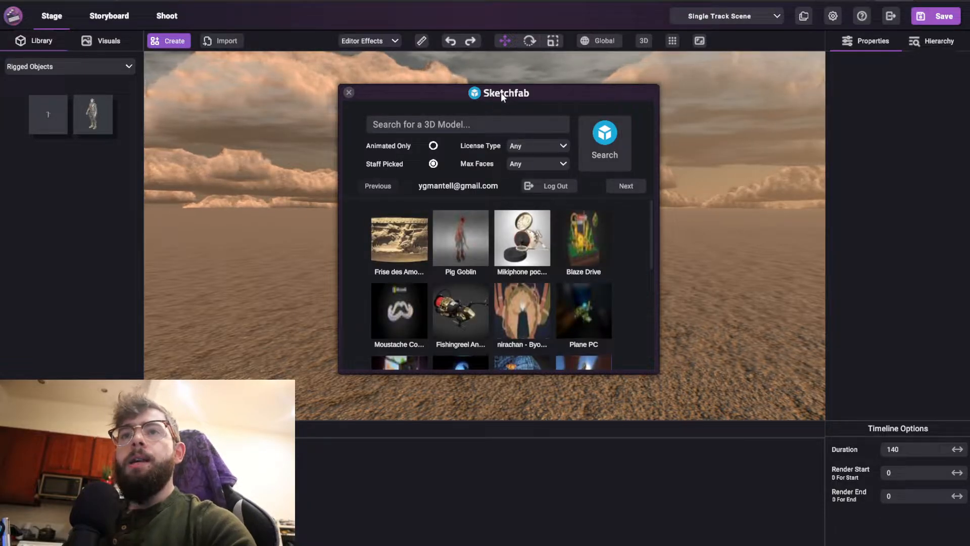
pyautogui.moveTo(530, 93); pyautogui.dragTo(562, 105)
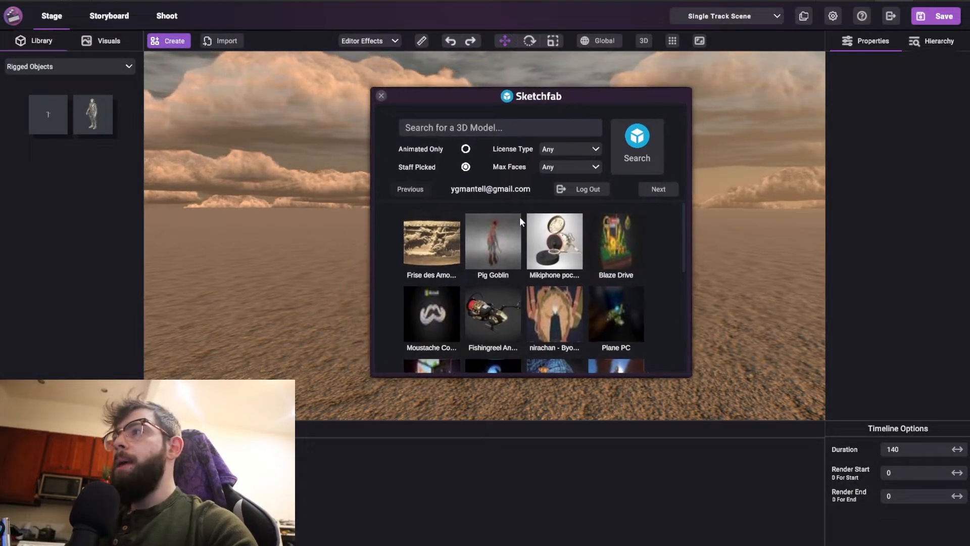
pyautogui.moveTo(689, 375); pyautogui.dragTo(755, 403)
pyautogui.scroll(-3, 617, 316)
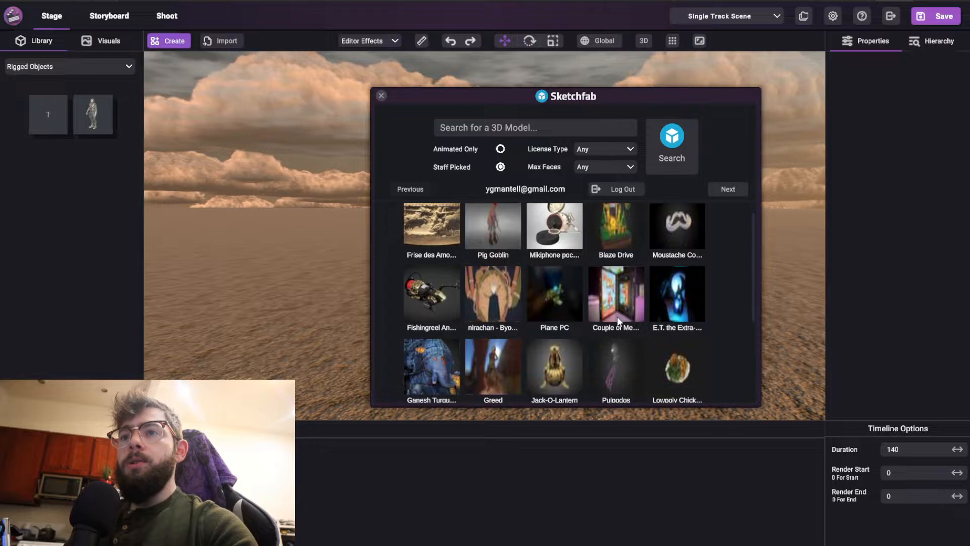
pyautogui.scroll(1, 616, 314)
# Search the Sketchfab models for "house"
pyautogui.click(536, 126)
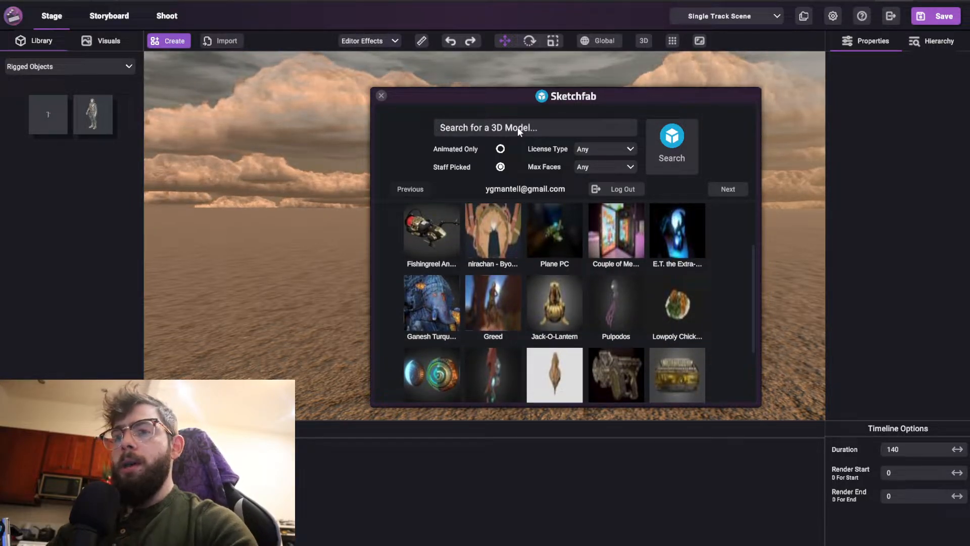
pyautogui.write('house')
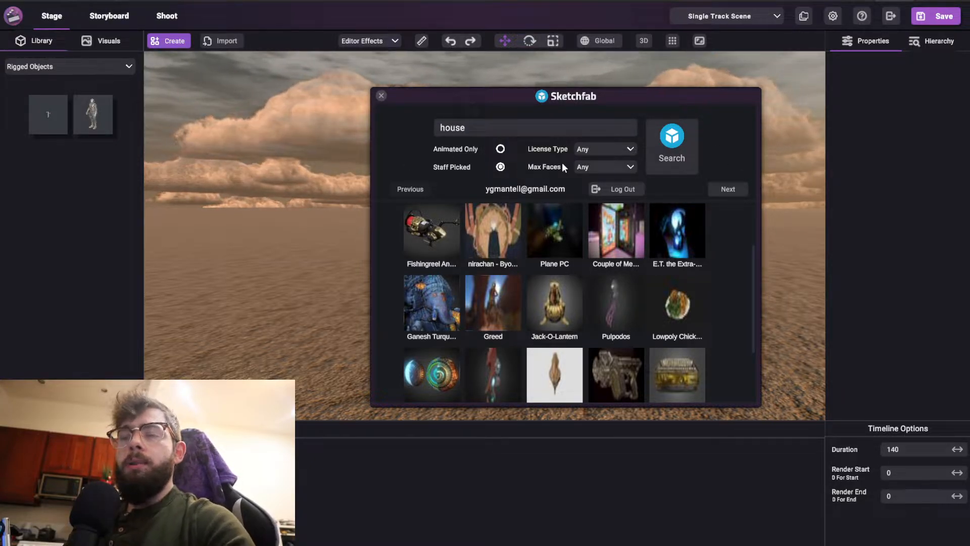
pyautogui.click(689, 141)
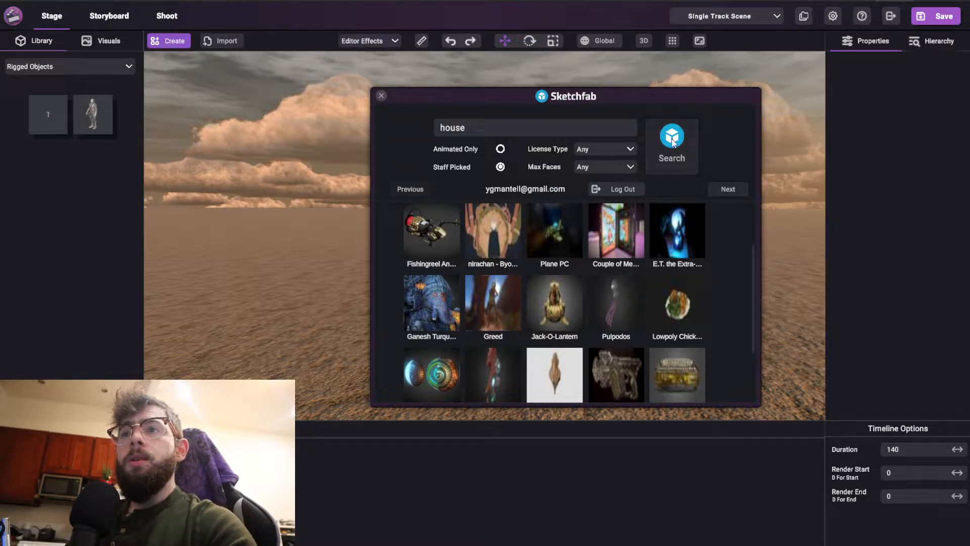
pyautogui.moveTo(677, 91); pyautogui.dragTo(644, 67)
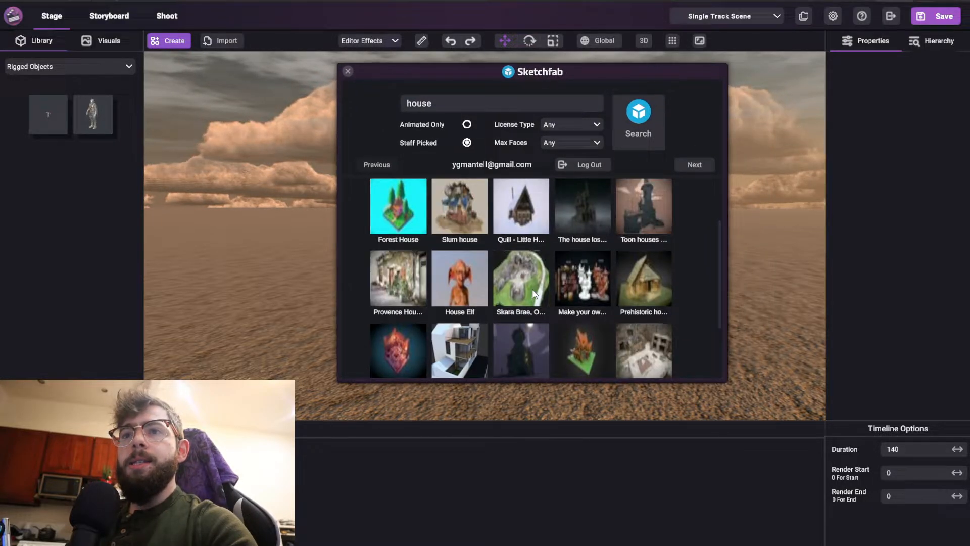
# Download the Forest House model and import it at a file scale of 1, closing the Sketchfab window when done
pyautogui.click(404, 212)
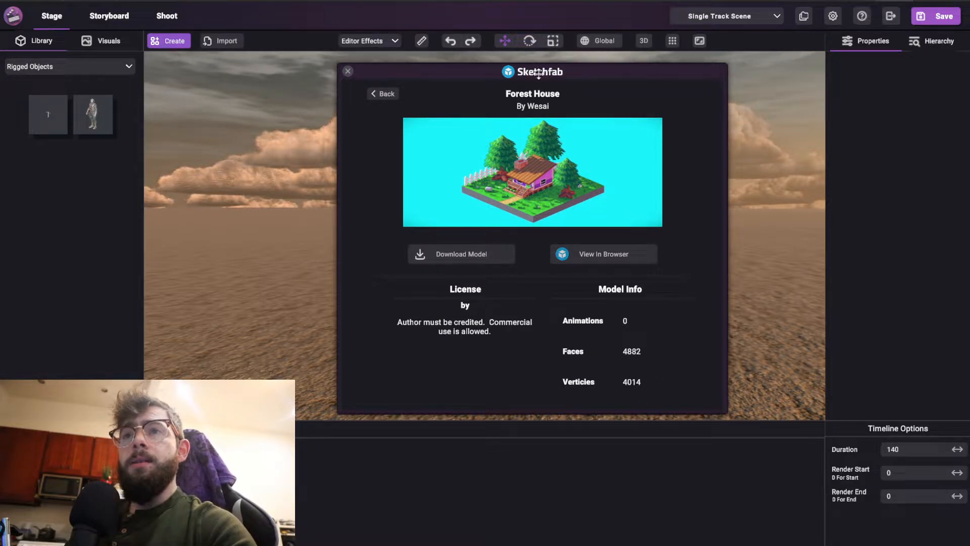
pyautogui.moveTo(539, 74); pyautogui.dragTo(527, 73)
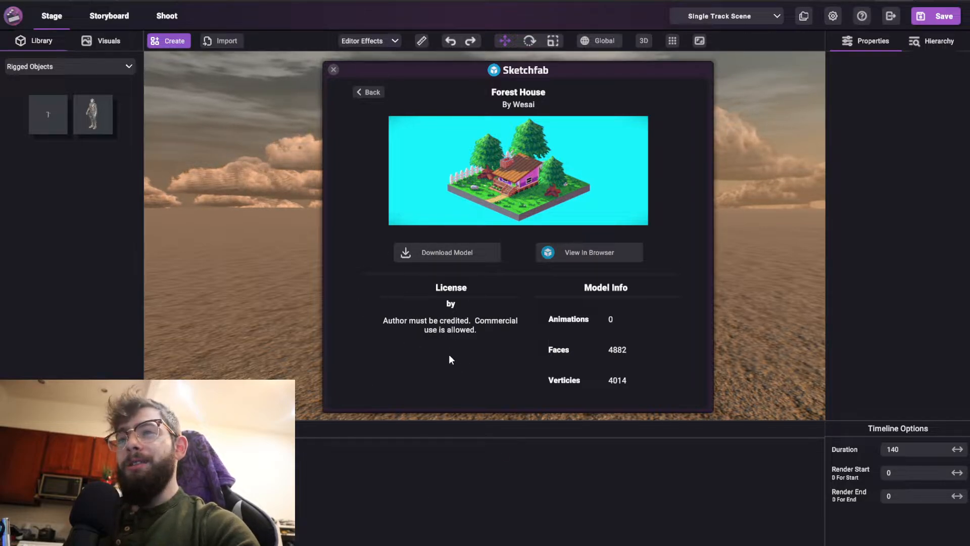
pyautogui.click(420, 250)
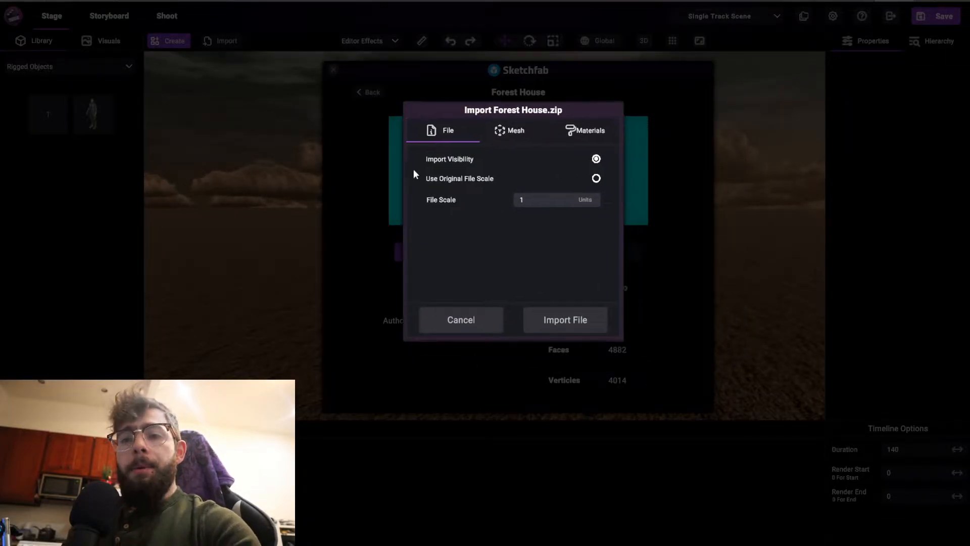
pyautogui.click(554, 320)
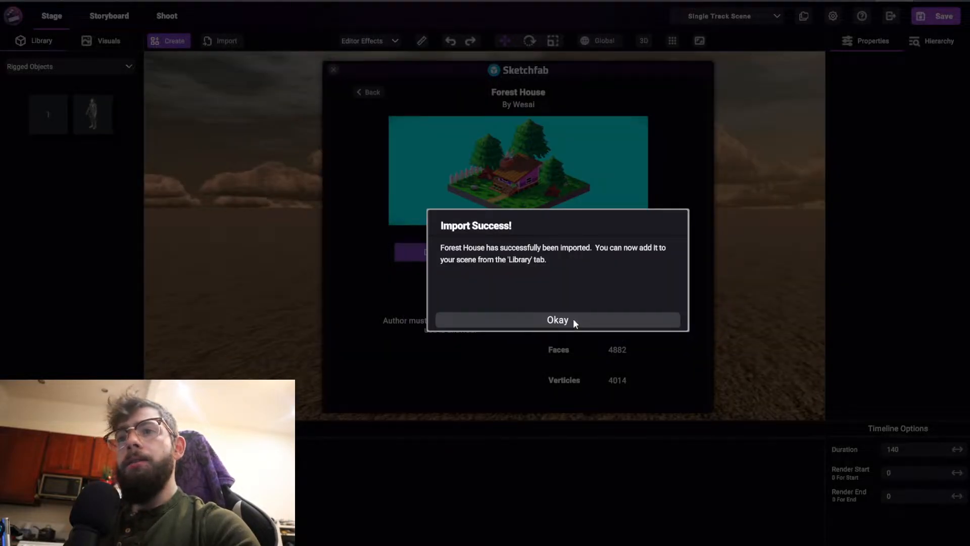
pyautogui.click(572, 318)
pyautogui.click(333, 69)
# Place the Forest House from the static objects library on the ground and raise it to a height of about 0.57
pyautogui.click(38, 67)
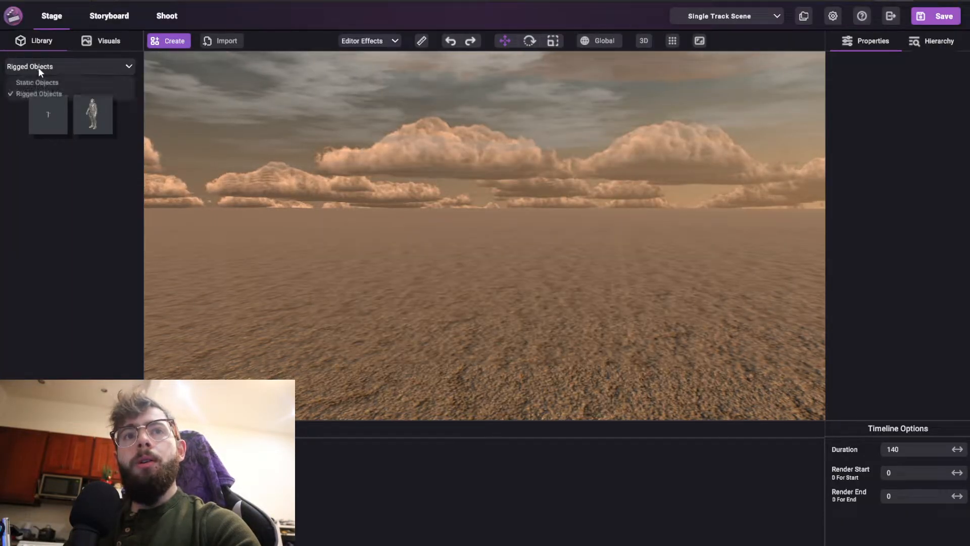
pyautogui.click(23, 82)
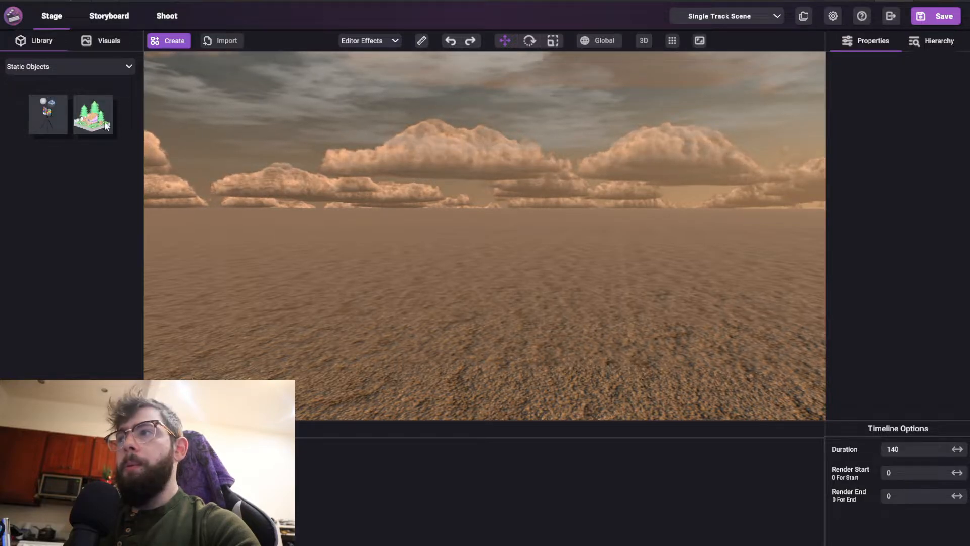
pyautogui.moveTo(88, 118); pyautogui.dragTo(480, 265)
pyautogui.moveTo(477, 219); pyautogui.dragTo(478, 201)
# Rotate the Forest House to about 208° around the Y axis and delete it from the scene
pyautogui.press('e')
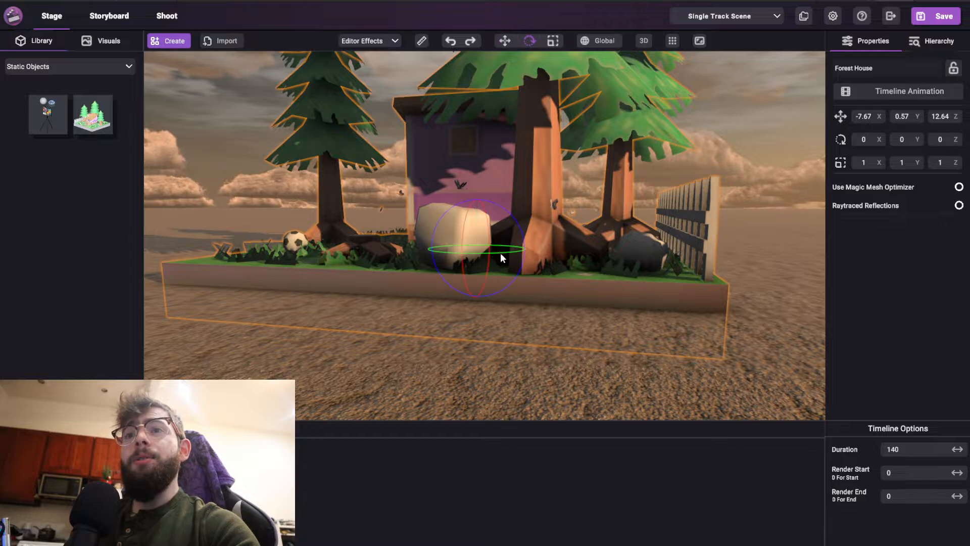
pyautogui.moveTo(502, 258); pyautogui.dragTo(550, 256)
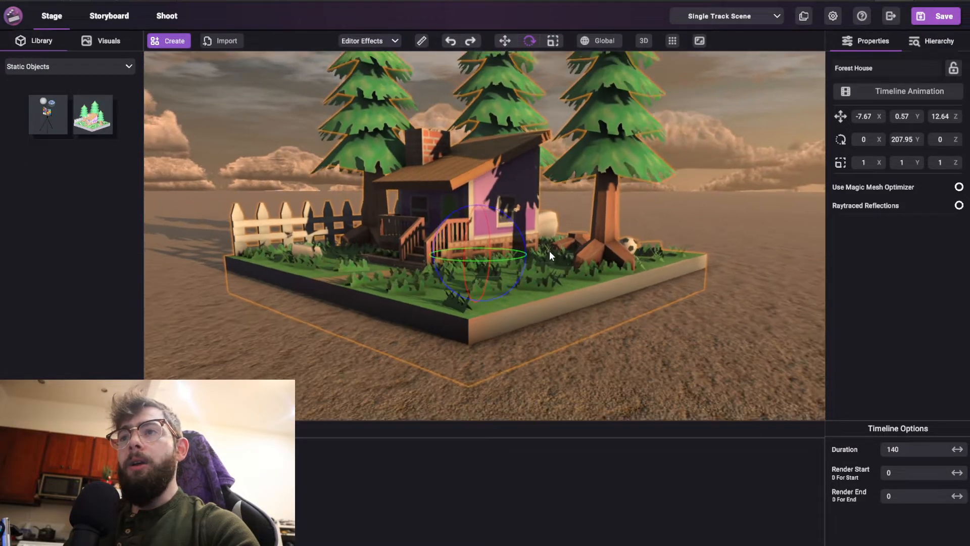
pyautogui.scroll(-5, 549, 250)
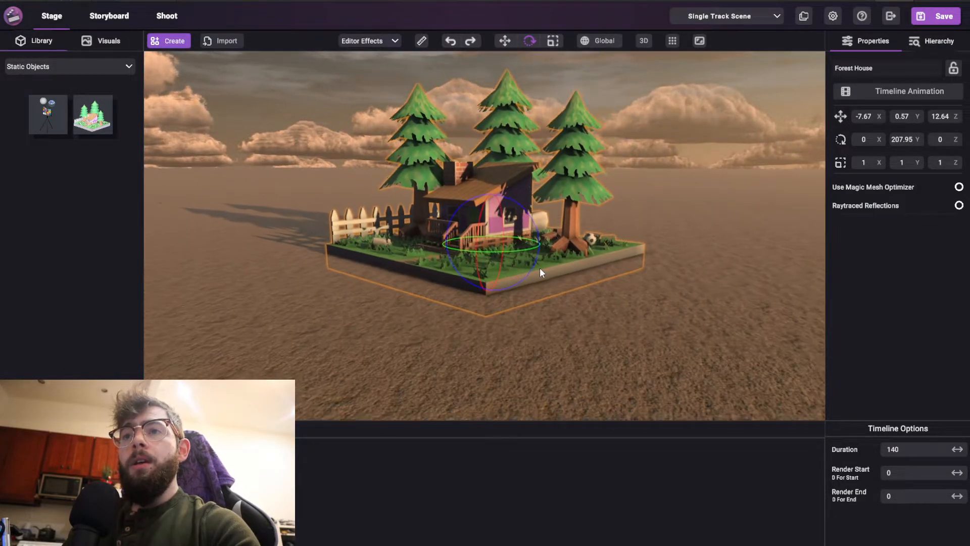
pyautogui.scroll(3, 540, 268)
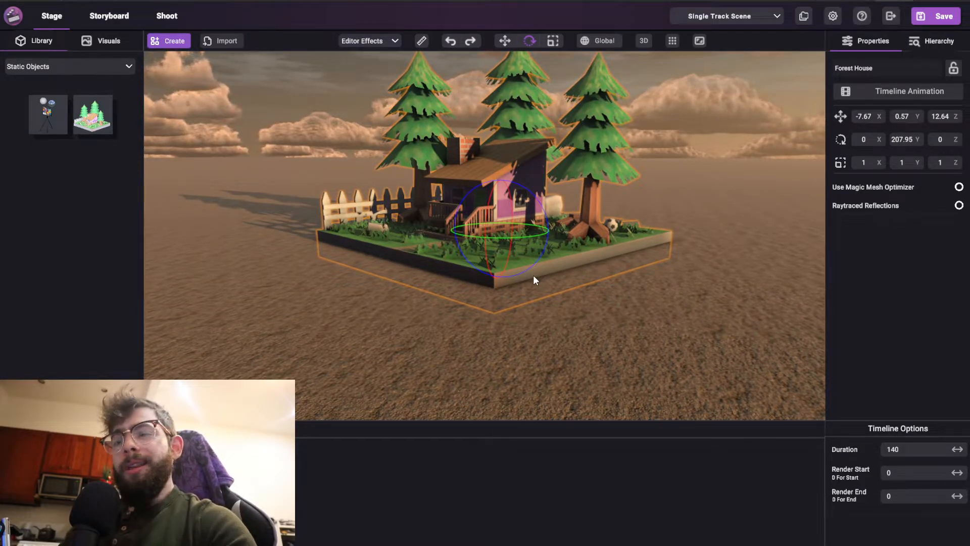
pyautogui.press('Delete')
pyautogui.moveTo(534, 279); pyautogui.dragTo(700, 259)
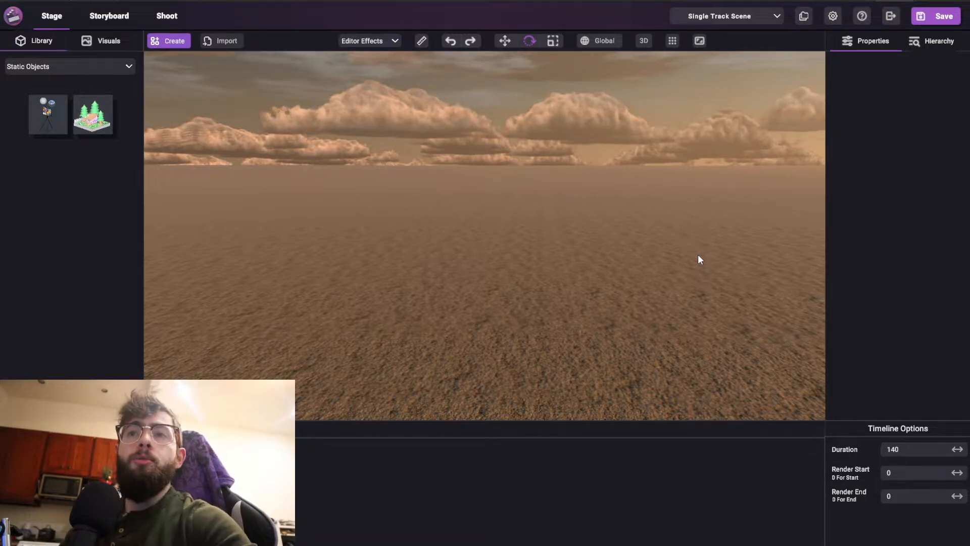
# Choose the local file armor_cyber_x91_by_oscar_creativo.zip as the 3D model to import
pyautogui.click(225, 41)
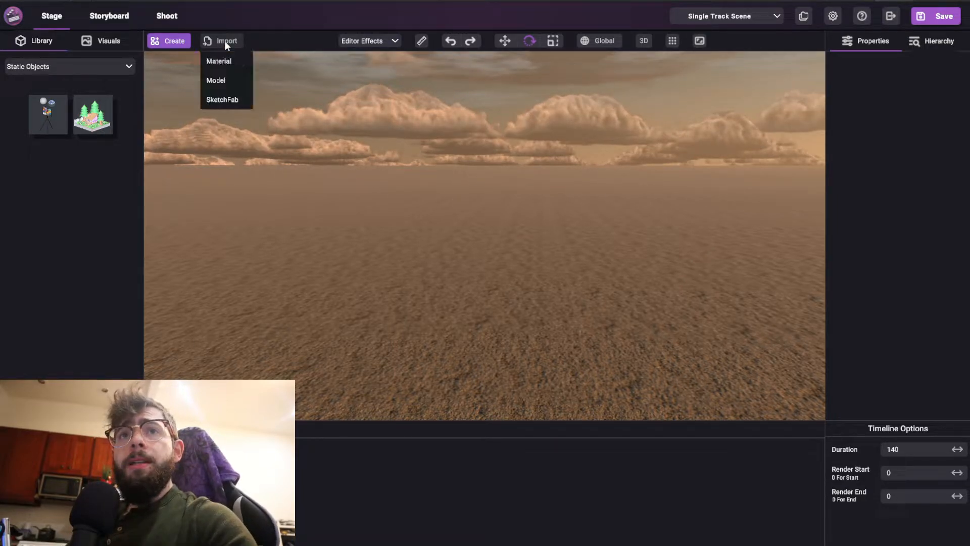
pyautogui.click(210, 80)
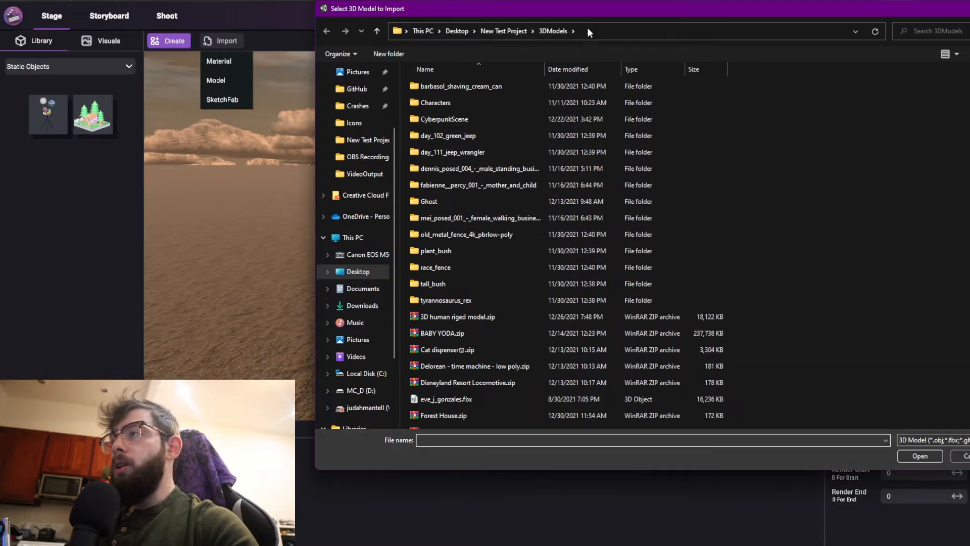
pyautogui.moveTo(657, 11); pyautogui.dragTo(499, 40)
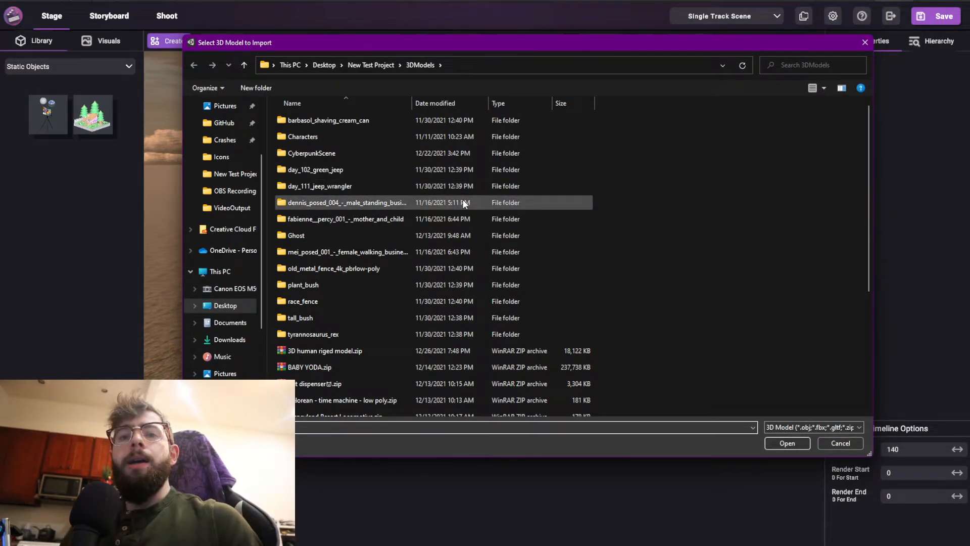
pyautogui.click(373, 64)
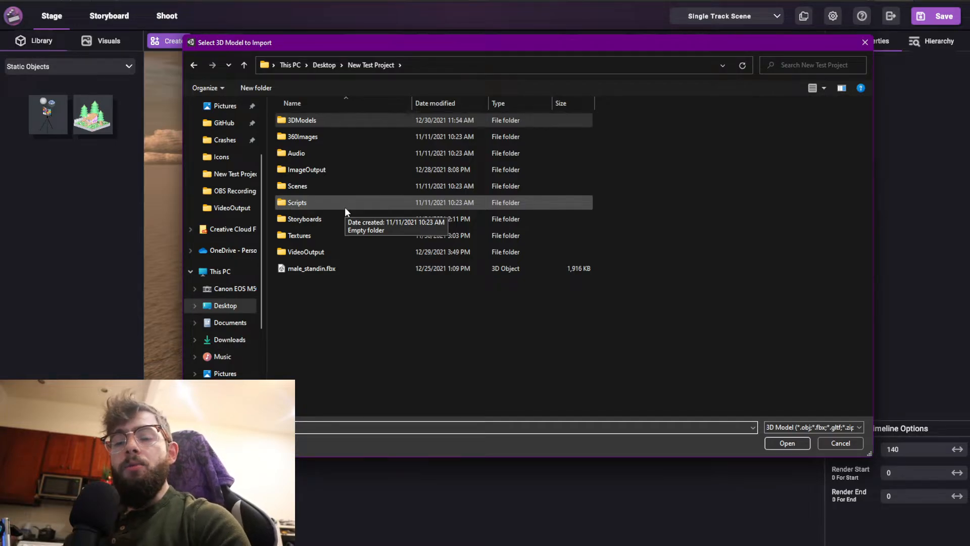
pyautogui.doubleClick(304, 121)
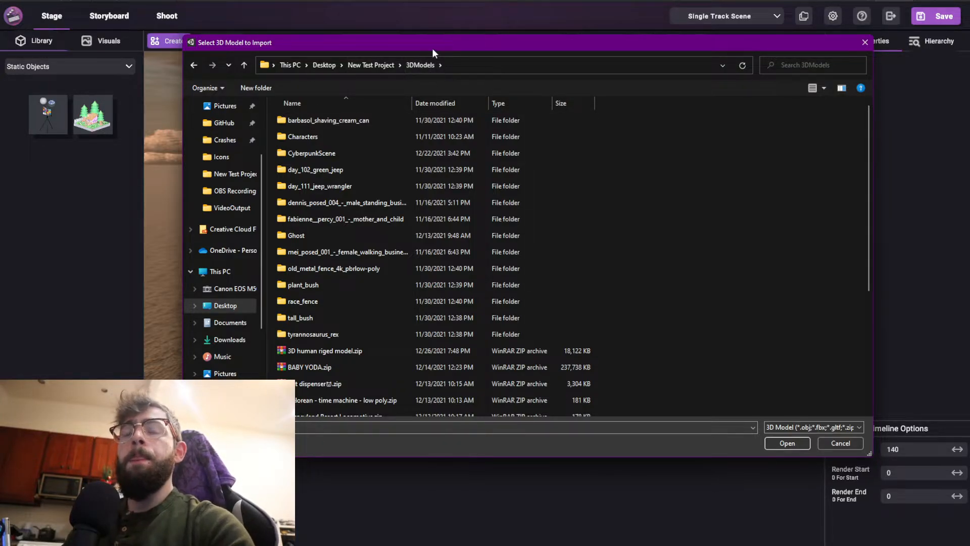
pyautogui.moveTo(432, 48); pyautogui.dragTo(969, 167)
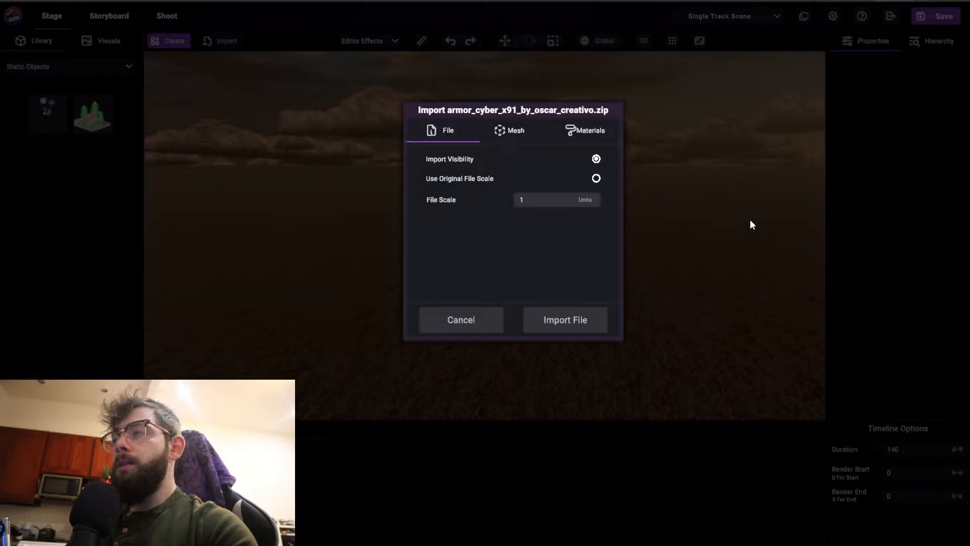
# Examine the armor model's file, mesh and material import settings, including the alpha mode and texture compression quality choices
pyautogui.moveTo(548, 111); pyautogui.dragTo(551, 105)
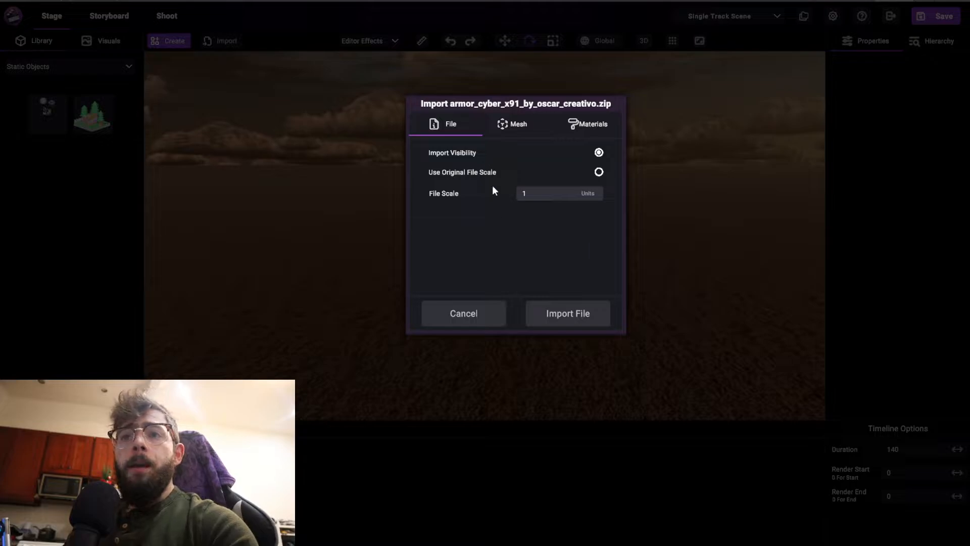
pyautogui.click(503, 126)
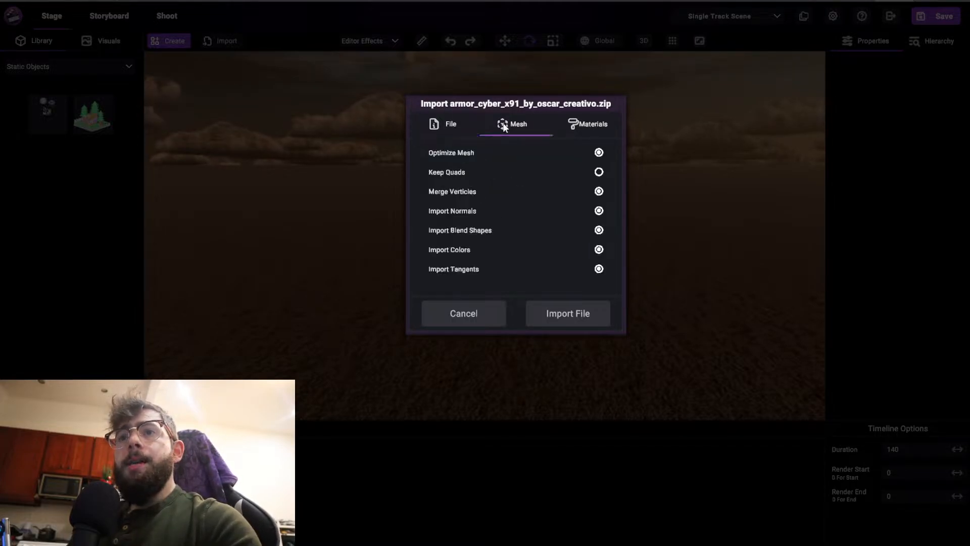
pyautogui.click(599, 123)
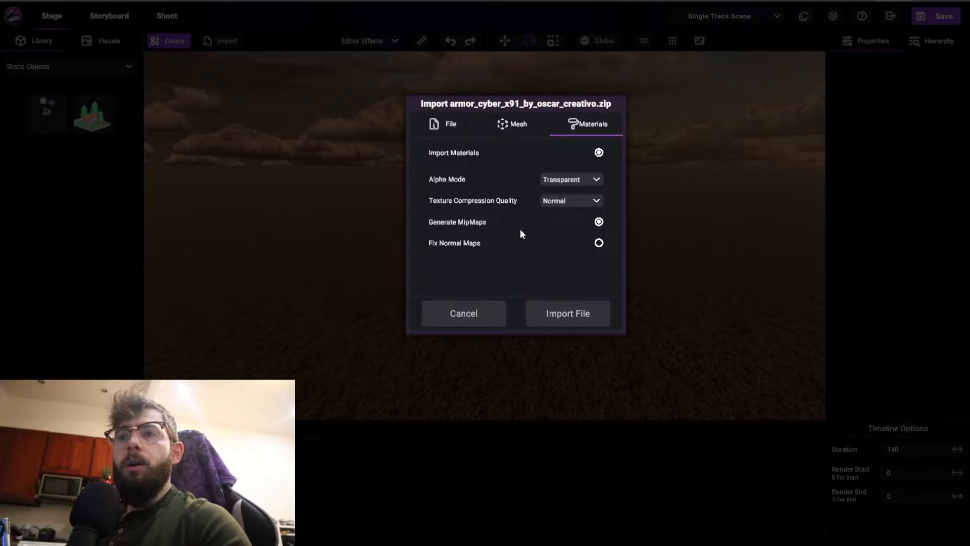
pyautogui.click(518, 126)
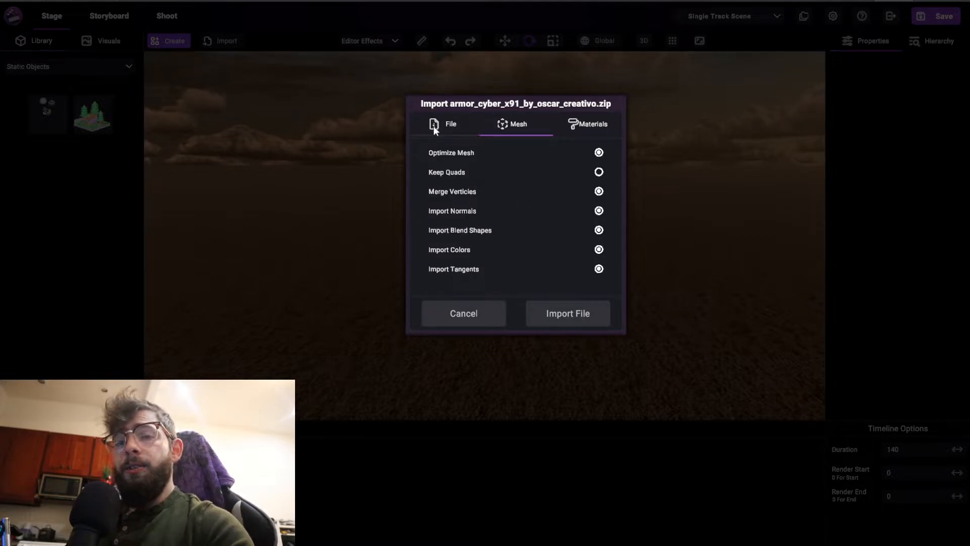
pyautogui.click(435, 126)
pyautogui.moveTo(497, 104); pyautogui.dragTo(542, 103)
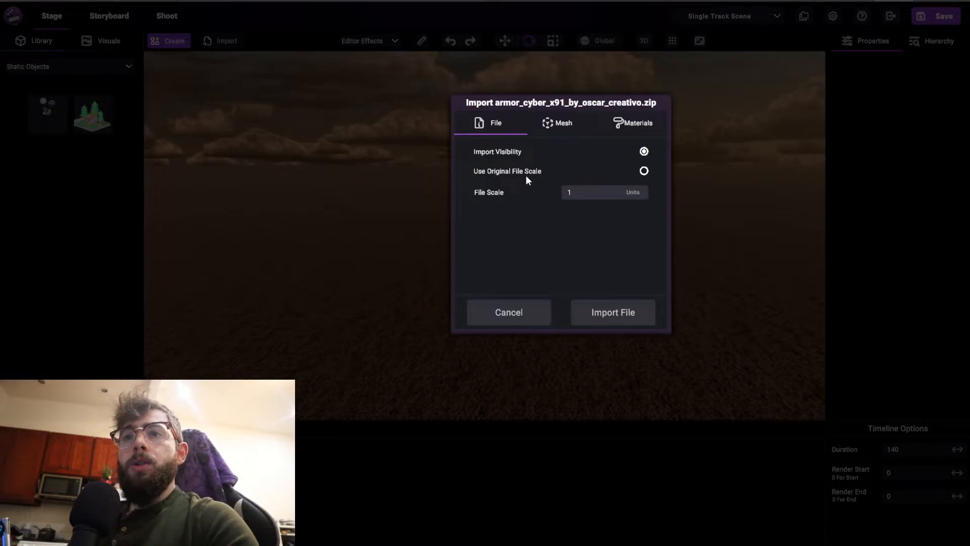
pyautogui.click(561, 127)
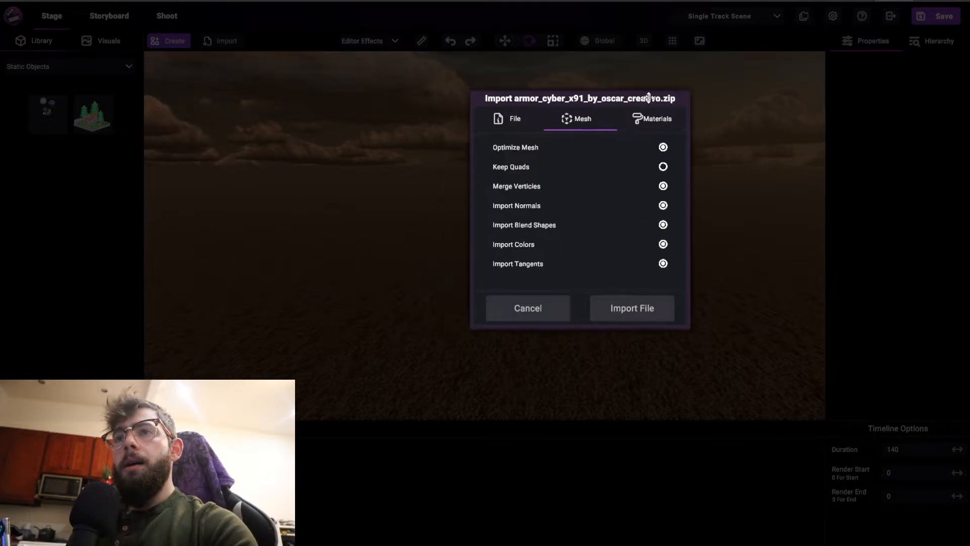
pyautogui.click(677, 116)
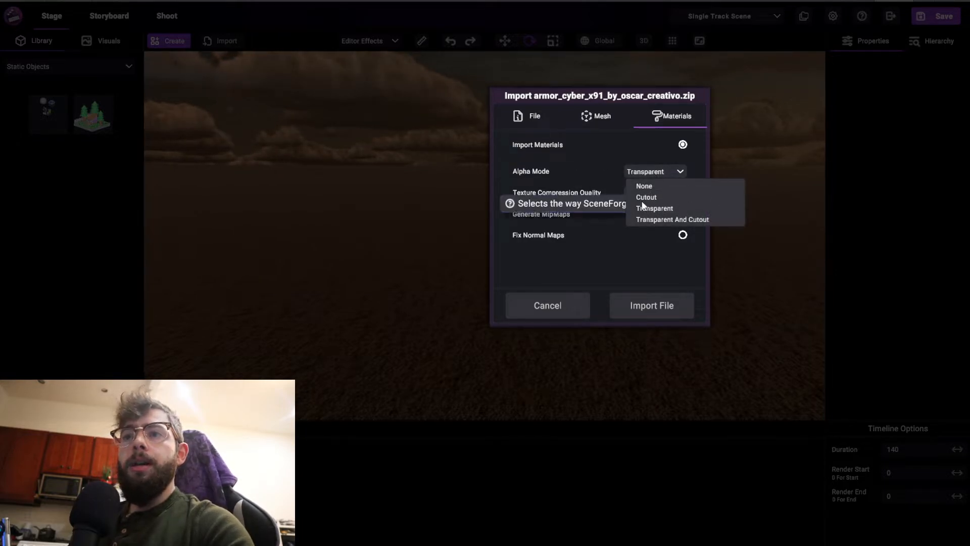
pyautogui.click(593, 154)
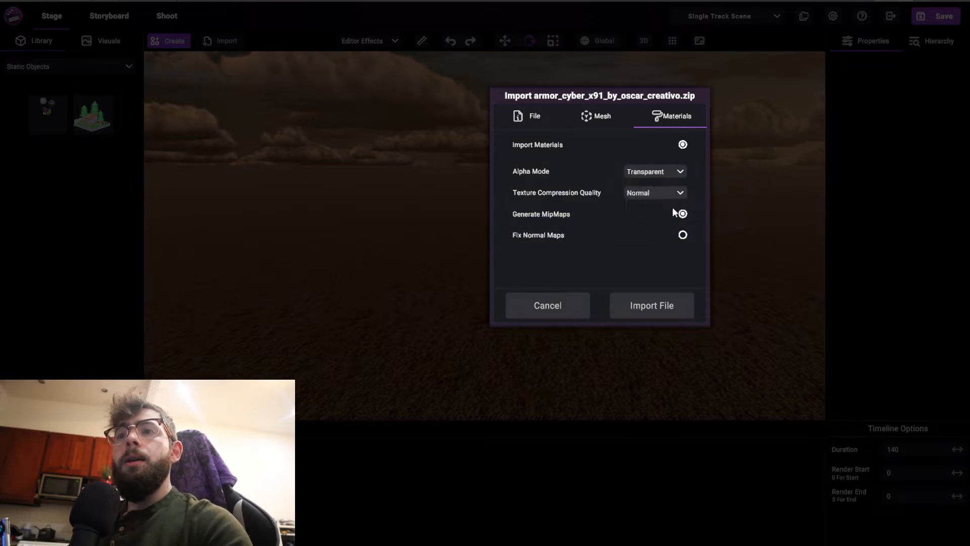
pyautogui.click(638, 195)
pyautogui.click(497, 195)
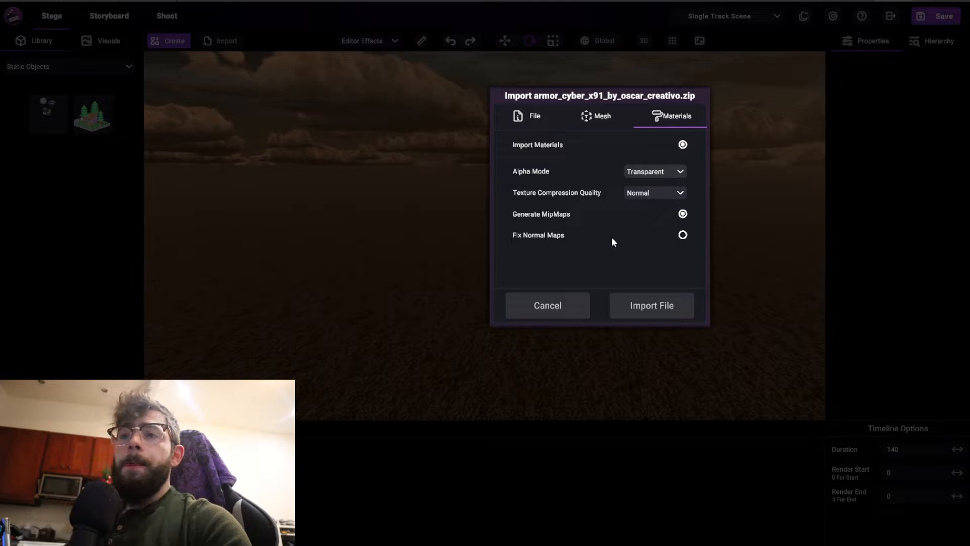
# Import the armor archive with its current settings and place the model from the rigged objects library on the open ground
pyautogui.click(651, 307)
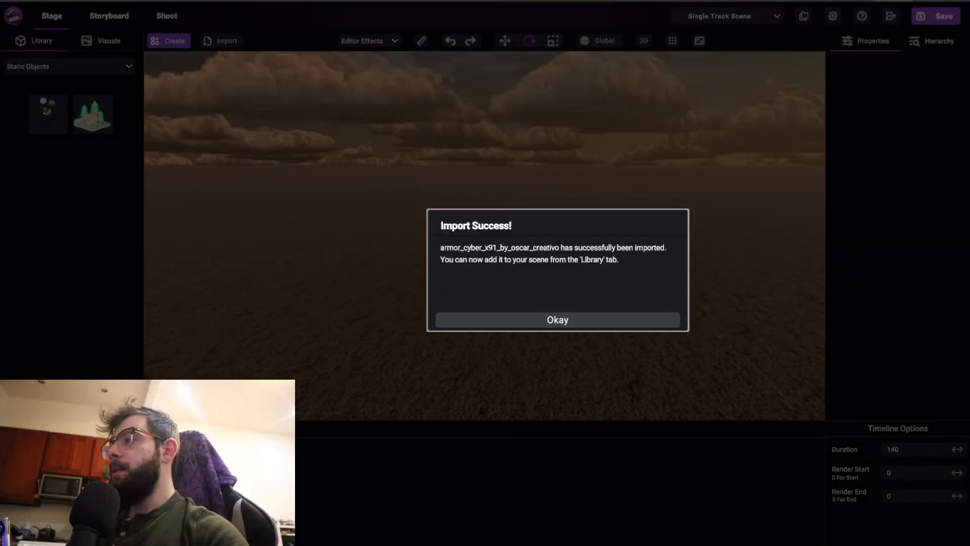
pyautogui.click(512, 320)
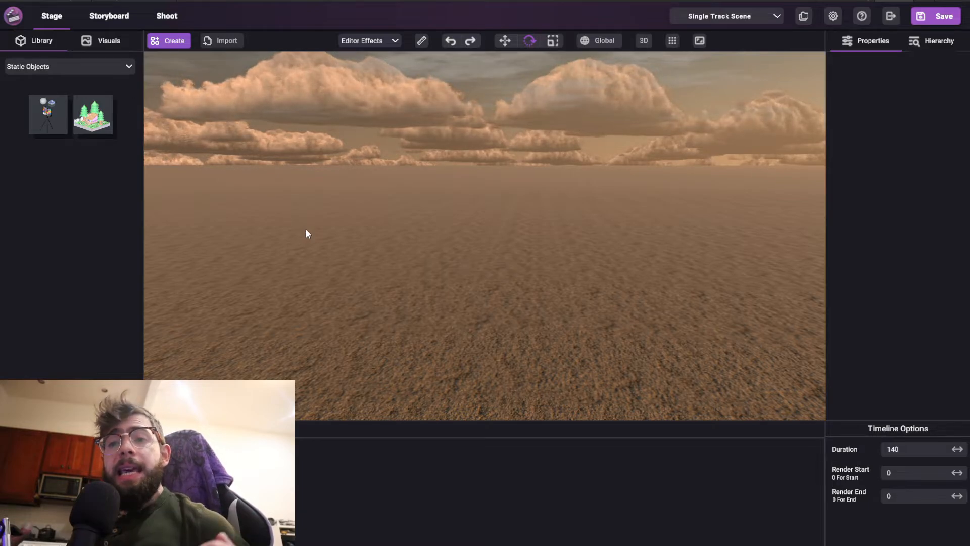
pyautogui.click(40, 66)
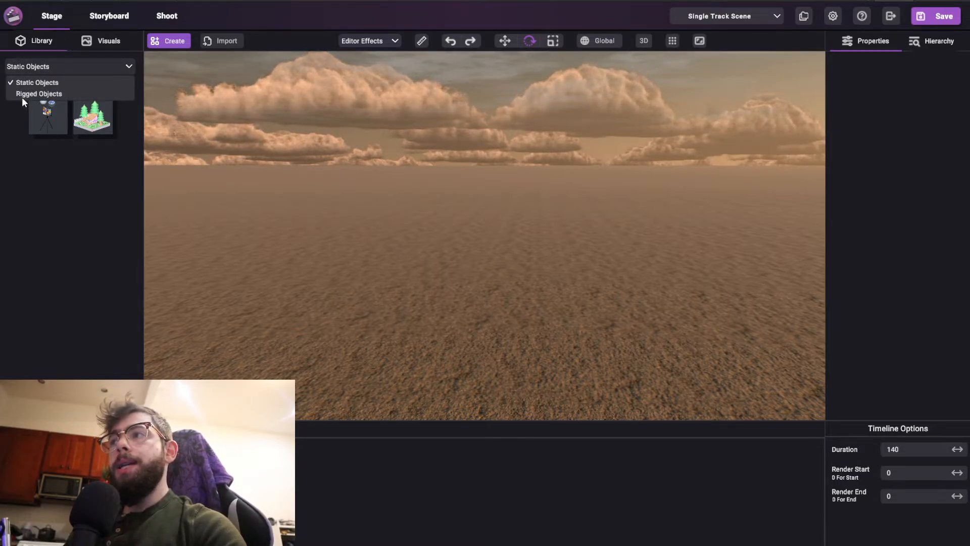
pyautogui.click(23, 95)
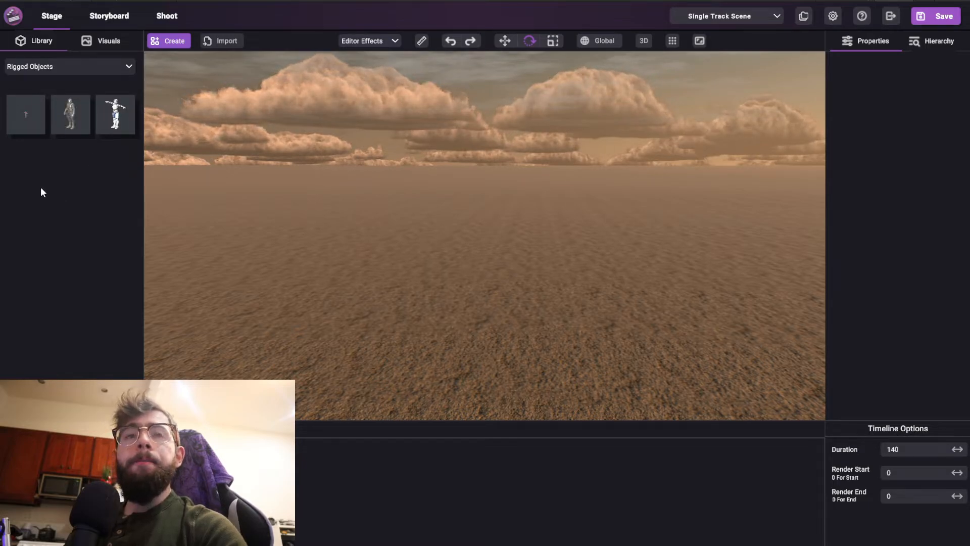
pyautogui.moveTo(113, 115); pyautogui.dragTo(529, 320)
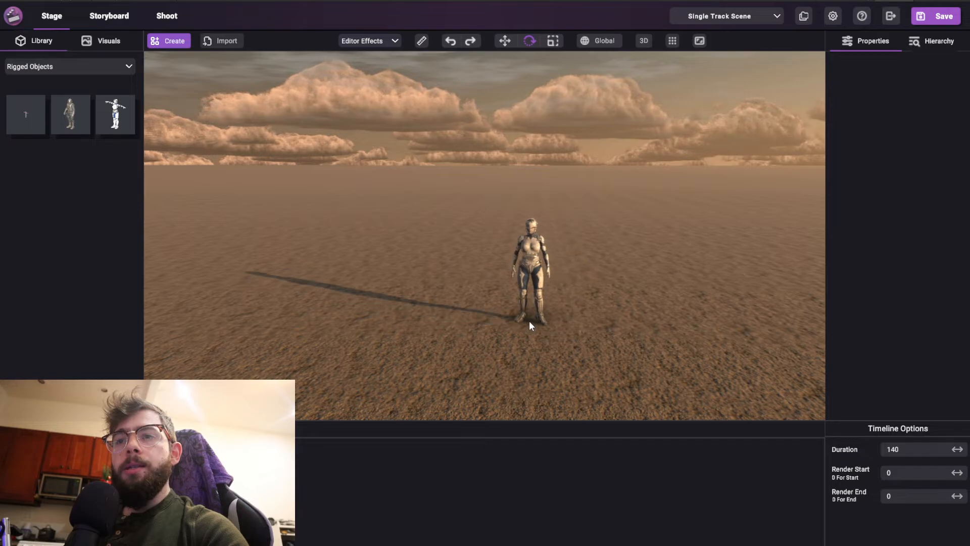
# Select the placed armor character and examine its rig properties and its appearance from several distances and angles
pyautogui.moveTo(526, 278); pyautogui.dragTo(550, 272, button='right')
pyautogui.press('w')
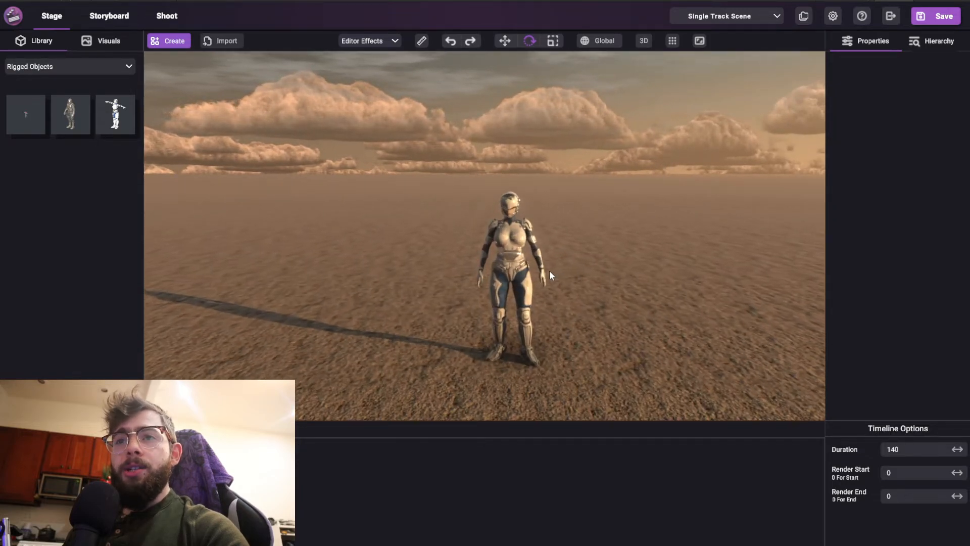
pyautogui.click(516, 227)
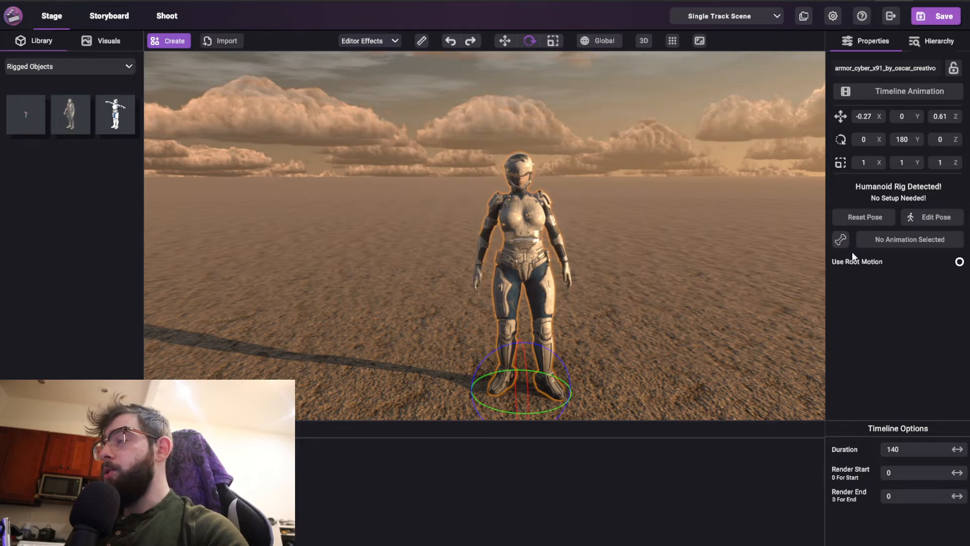
pyautogui.moveTo(520, 266); pyautogui.dragTo(518, 274, button='right')
pyautogui.press('s')
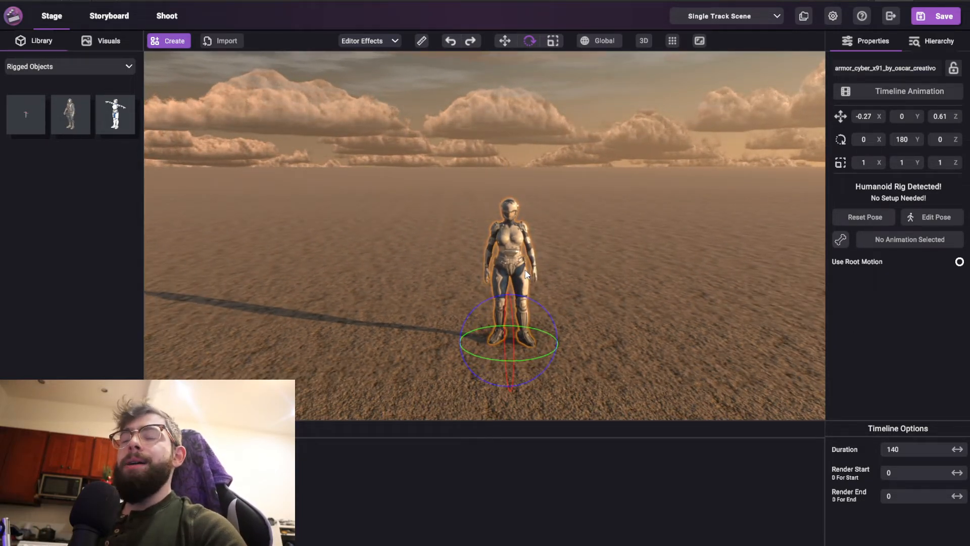
pyautogui.press('w')
pyautogui.moveTo(539, 268); pyautogui.dragTo(603, 271, button='right')
pyautogui.moveTo(603, 271); pyautogui.dragTo(376, 273)
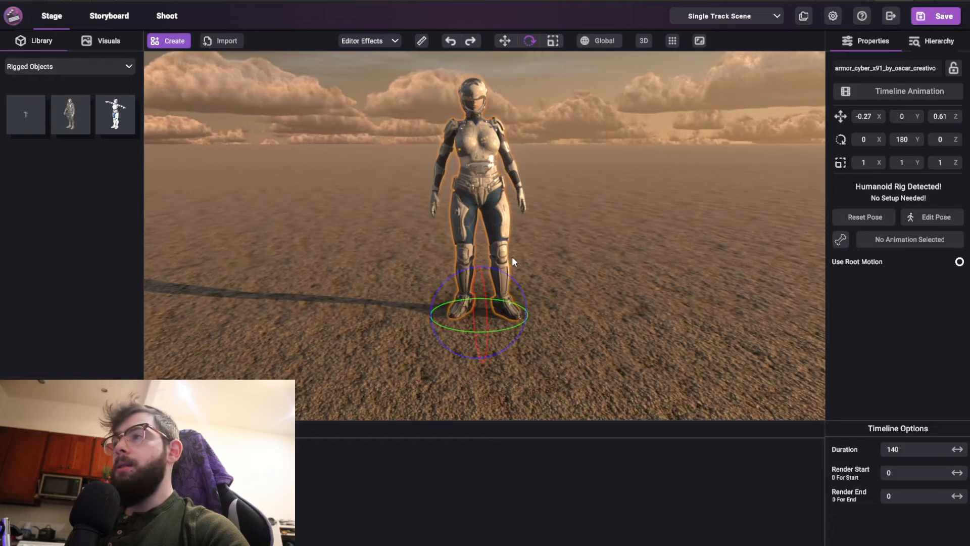
pyautogui.scroll(-4, 573, 235)
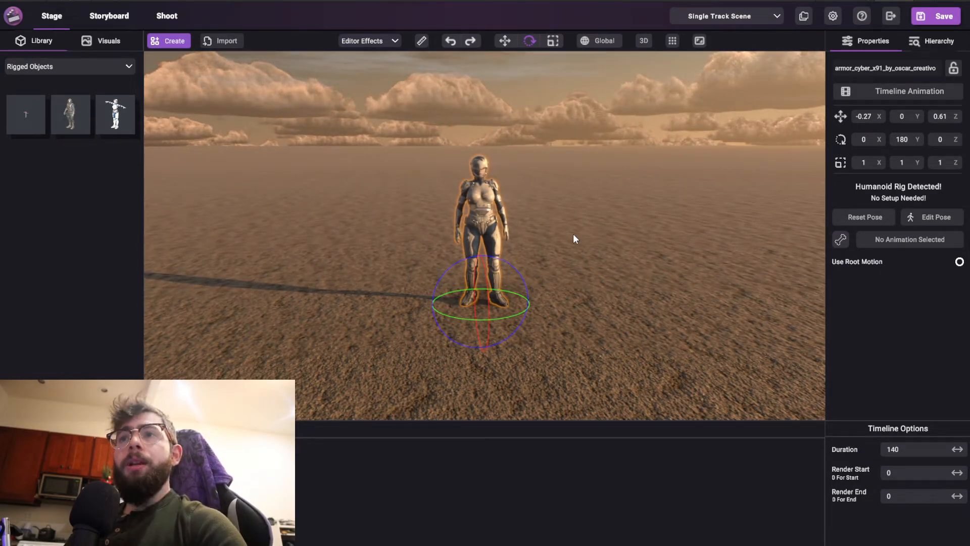
pyautogui.moveTo(522, 158); pyautogui.dragTo(470, 167)
pyautogui.scroll(-3, 469, 164)
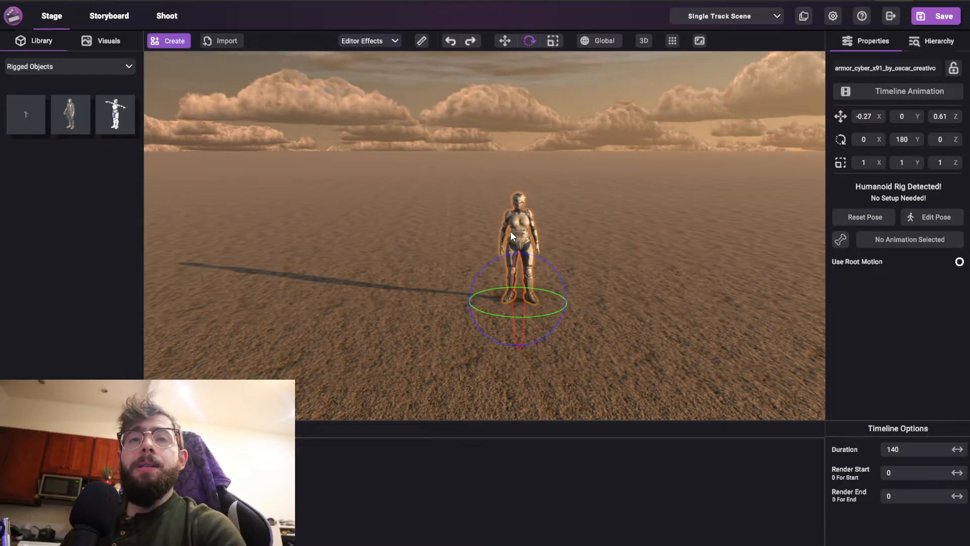
# Start another local 3D model import and check which file types the file chooser accepts
pyautogui.click(217, 40)
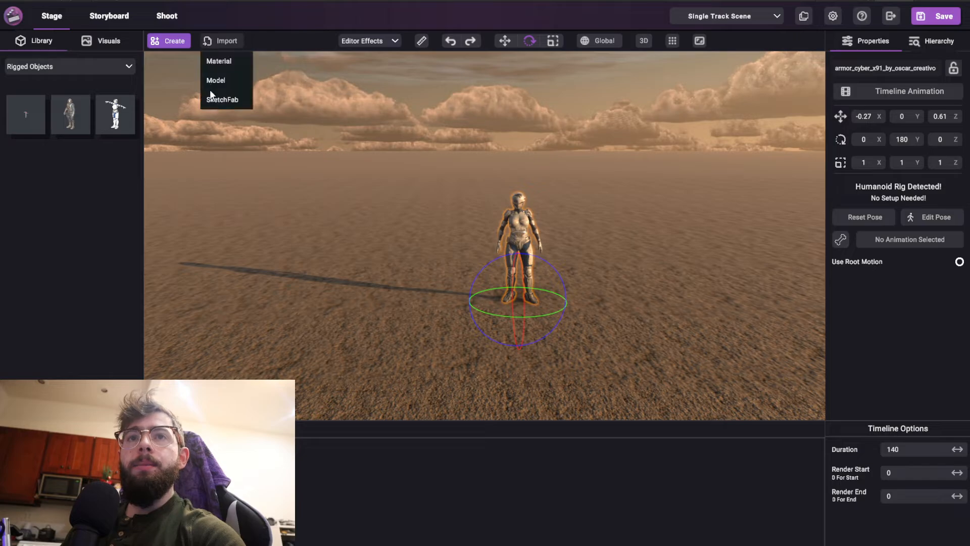
pyautogui.click(216, 81)
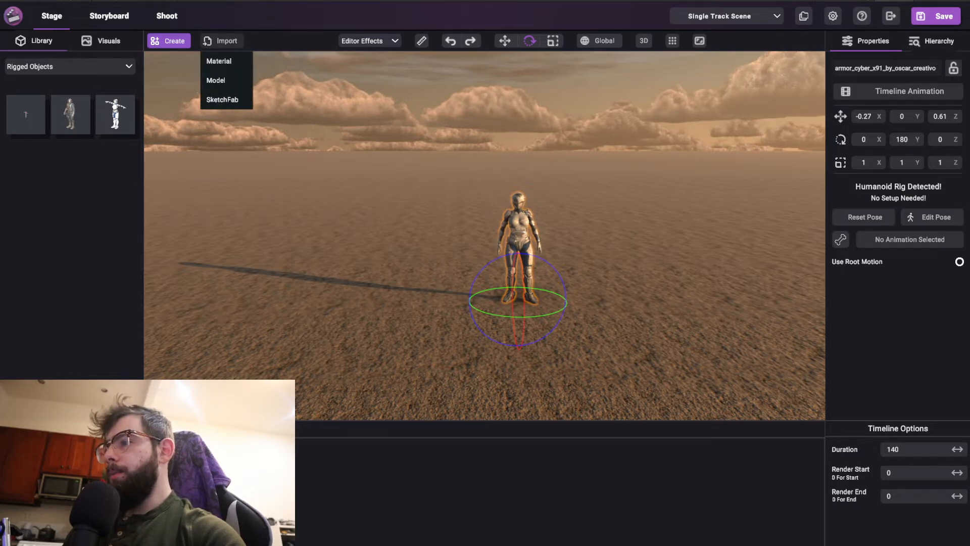
pyautogui.moveTo(841, 119); pyautogui.dragTo(475, 89)
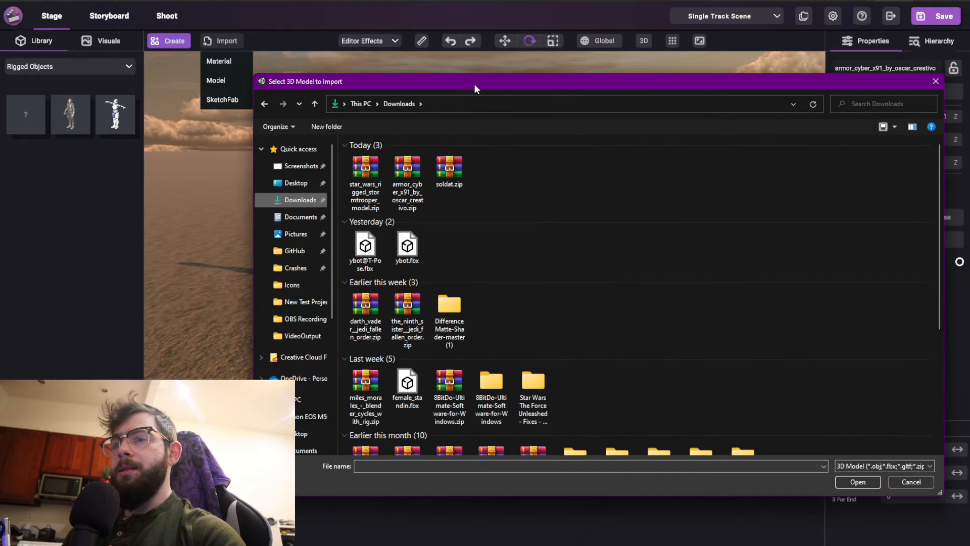
pyautogui.moveTo(587, 86); pyautogui.dragTo(538, 146)
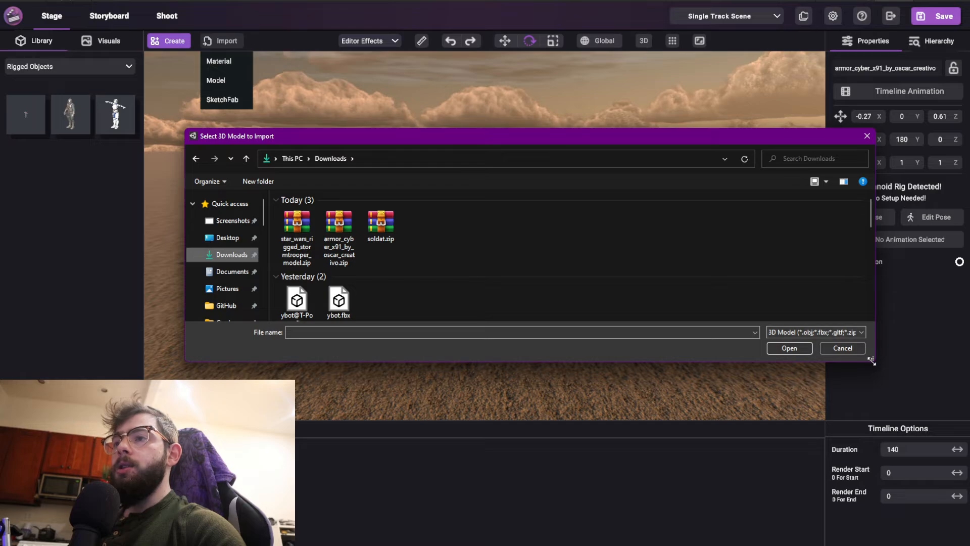
pyautogui.moveTo(871, 360); pyautogui.dragTo(665, 381)
pyautogui.click(649, 353)
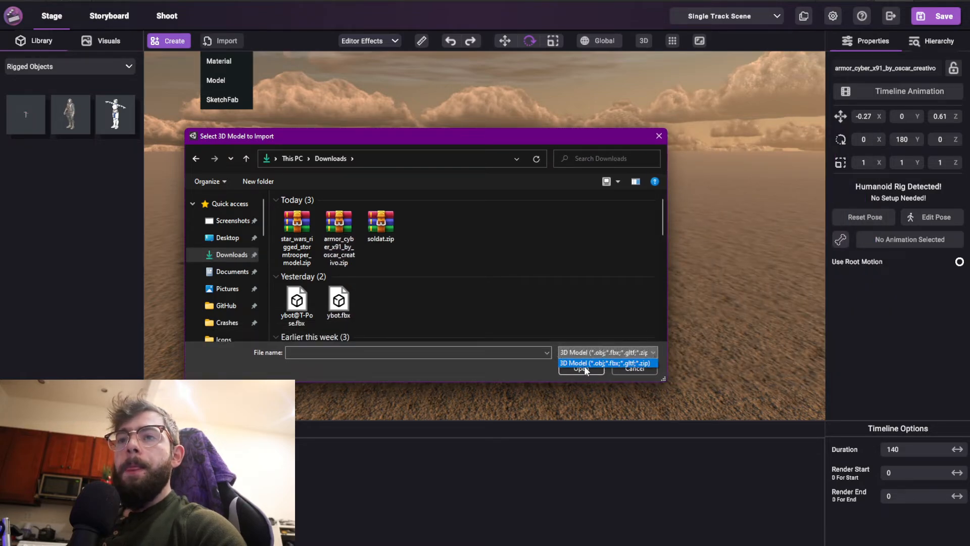
pyautogui.click(638, 316)
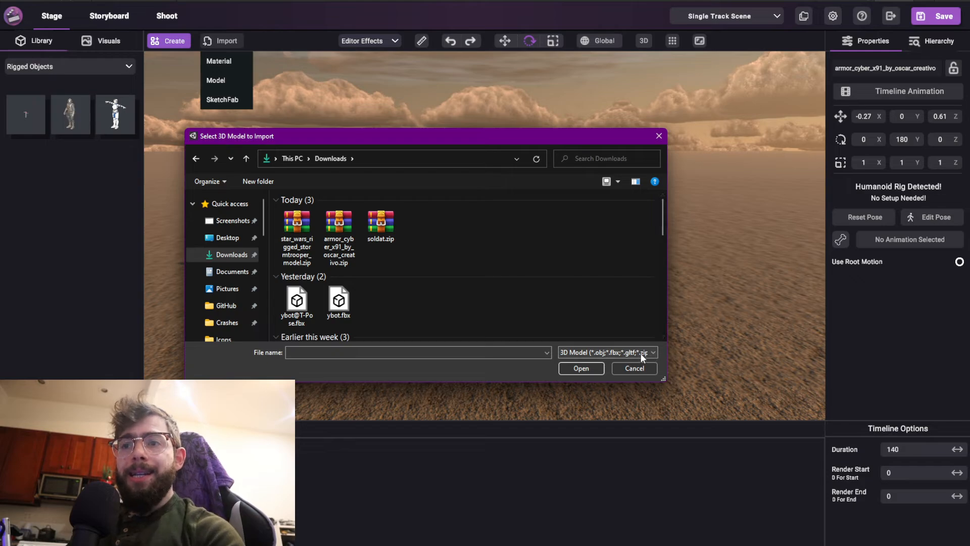
# Try to import armor_cyber_x91_by_oscar_creativo.zip from Downloads a second time
pyautogui.moveTo(663, 379)
pyautogui.mouseDown()
pyautogui.moveTo(676, 396)
pyautogui.moveTo(670, 372)
pyautogui.mouseUp()
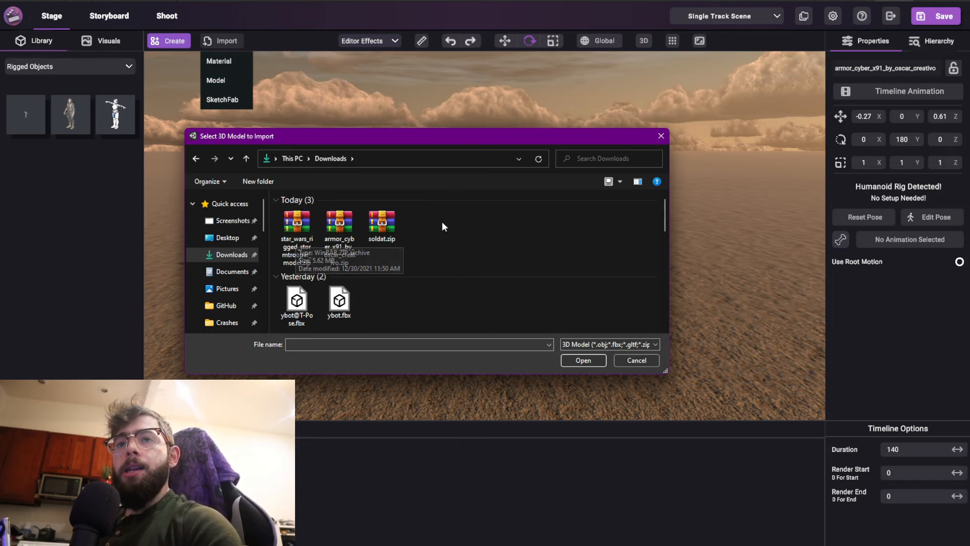
pyautogui.doubleClick(340, 224)
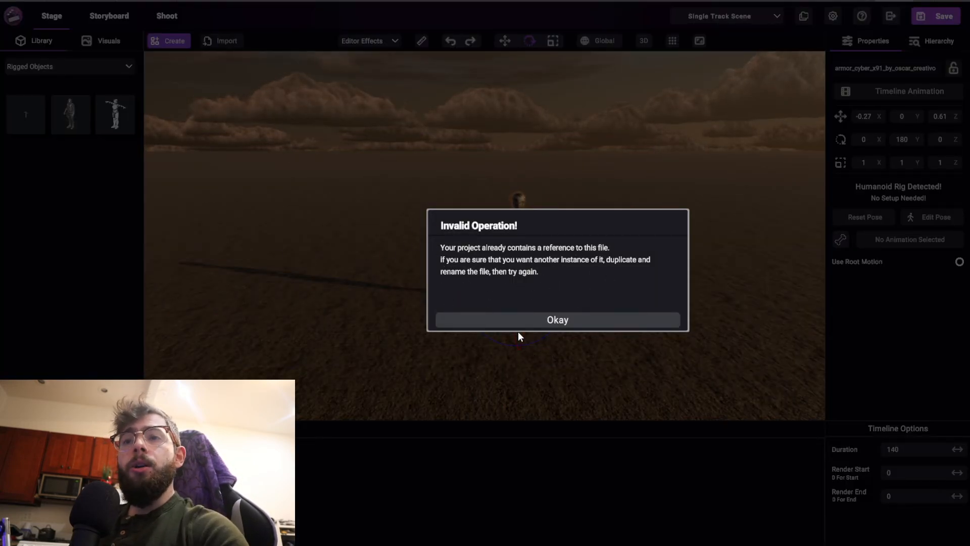
pyautogui.click(555, 320)
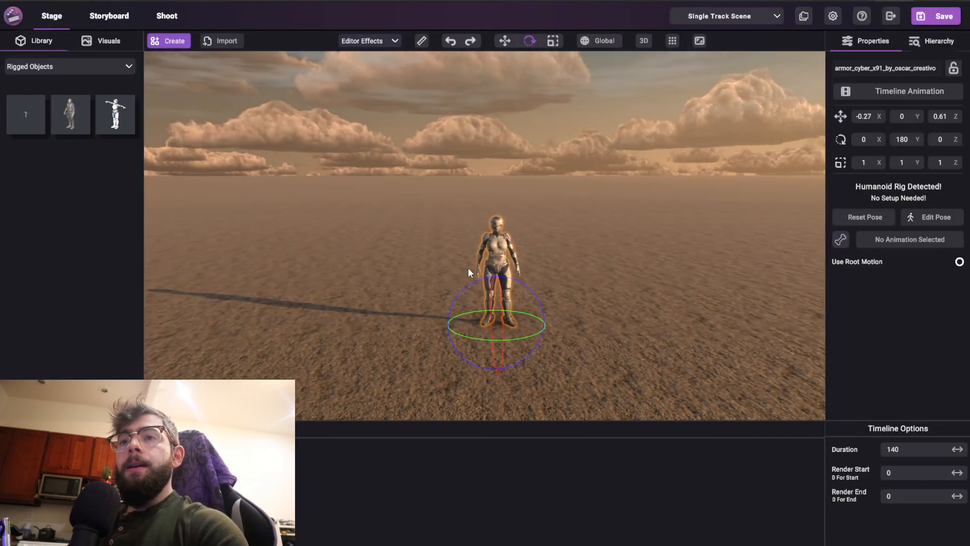
pyautogui.moveTo(468, 270); pyautogui.dragTo(470, 277, button='right')
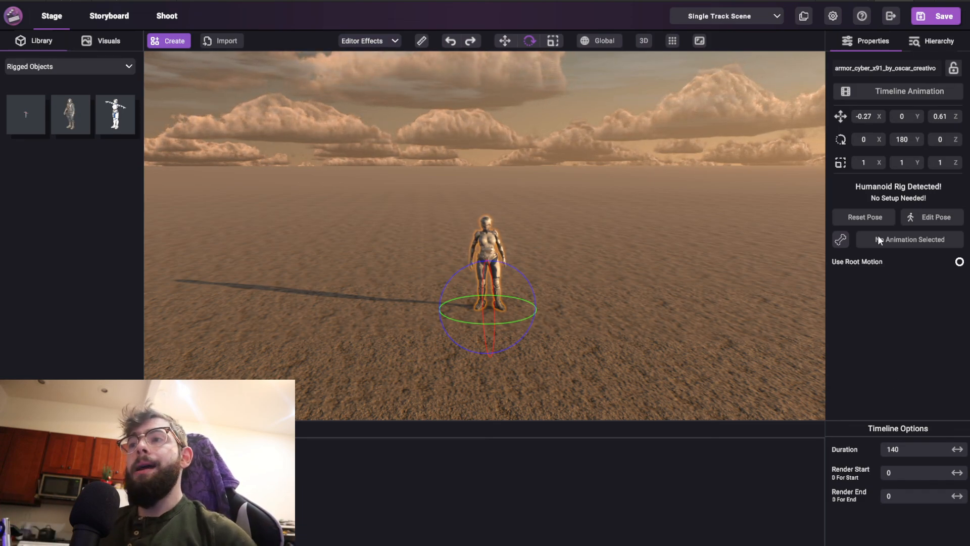
pyautogui.moveTo(603, 284)
pyautogui.mouseDown(button='middle')
pyautogui.moveTo(602, 300)
pyautogui.moveTo(603, 283)
pyautogui.mouseUp(button='middle')
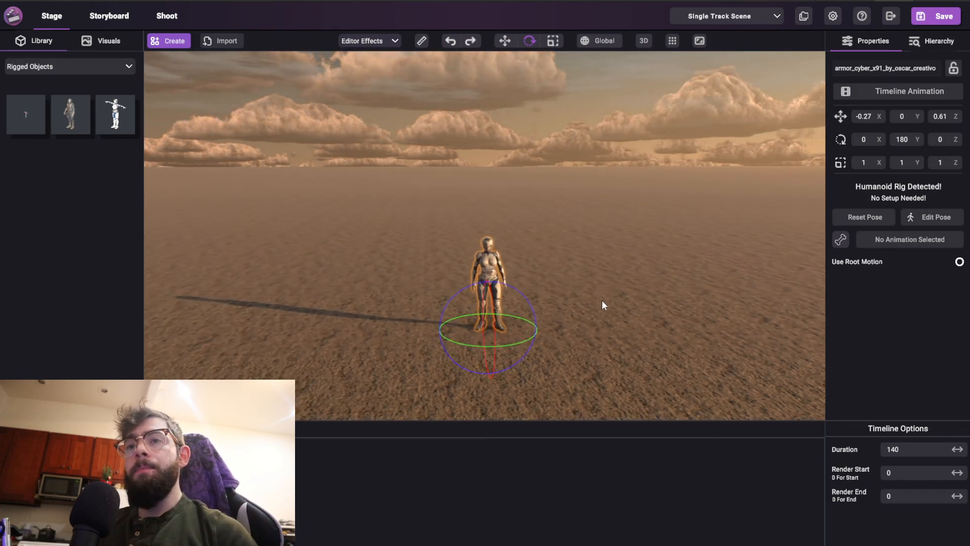
pyautogui.scroll(2, 602, 282)
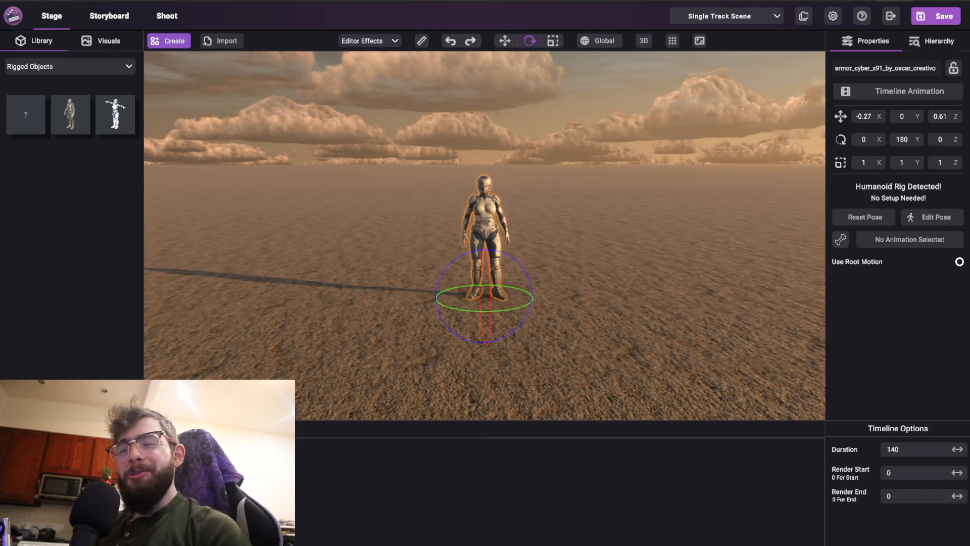